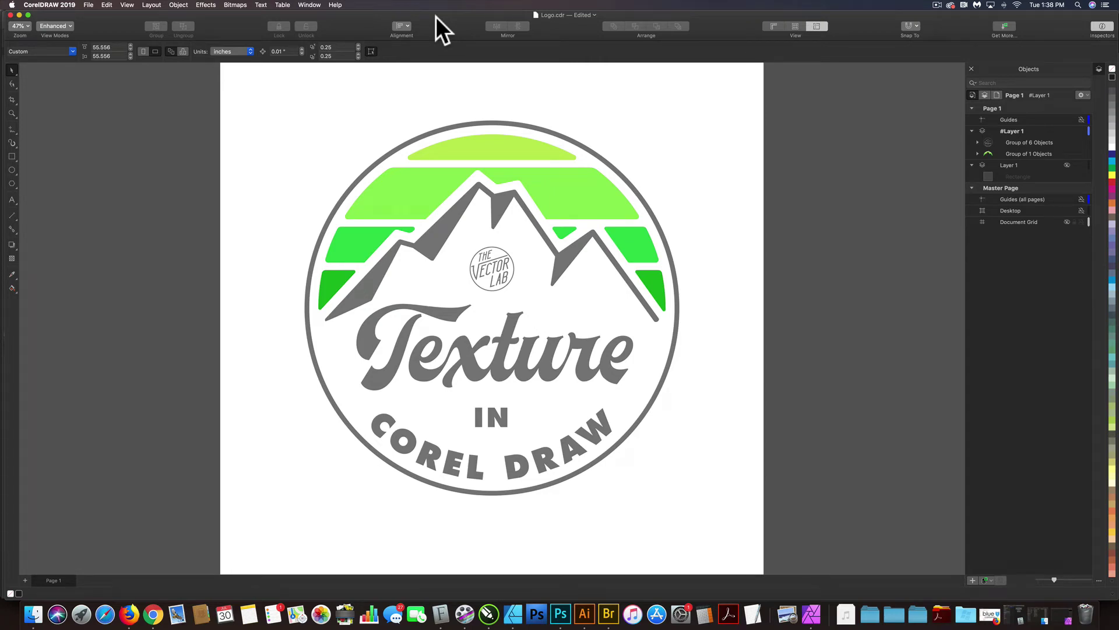
Step: Import and place PLASTISOL-01.tif from the NEW BITMAP TIFF 12K folder
{"action": "left_click", "coordinate": [414, 183]}
{"action": "left_click", "coordinate": [267, 144]}
{"action": "left_click", "coordinate": [88, 4]}
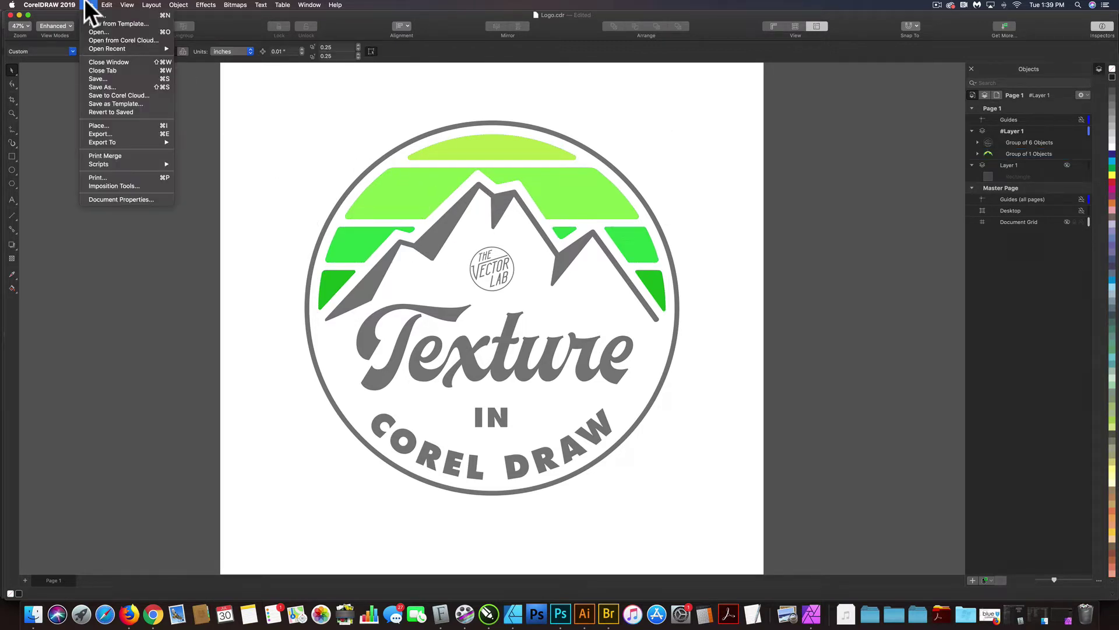
{"action": "left_click", "coordinate": [96, 125]}
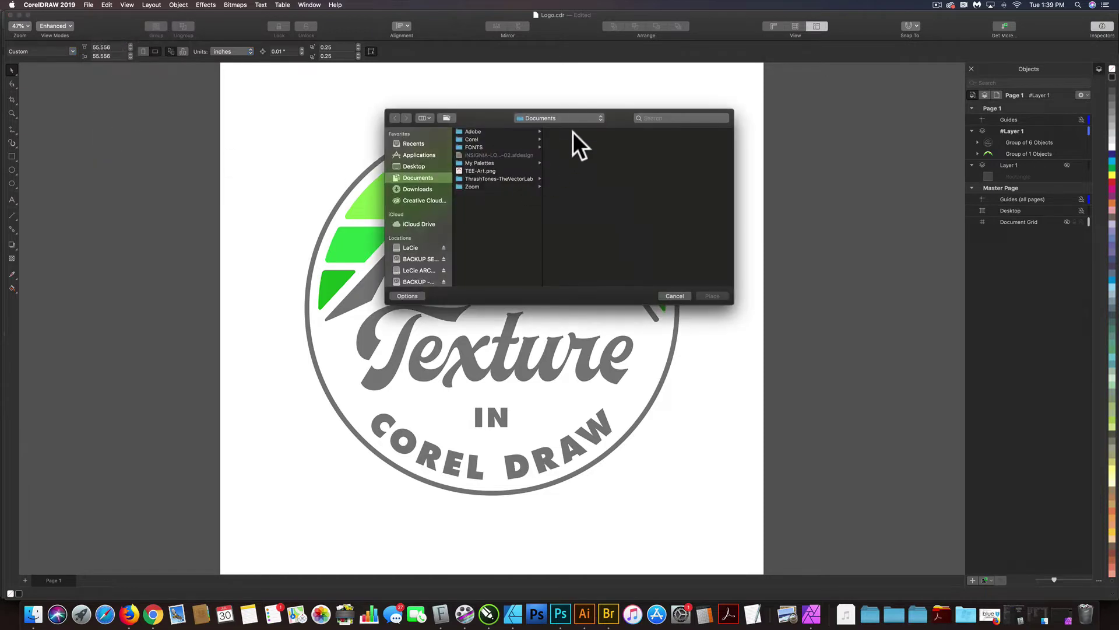
{"action": "left_click", "coordinate": [575, 116]}
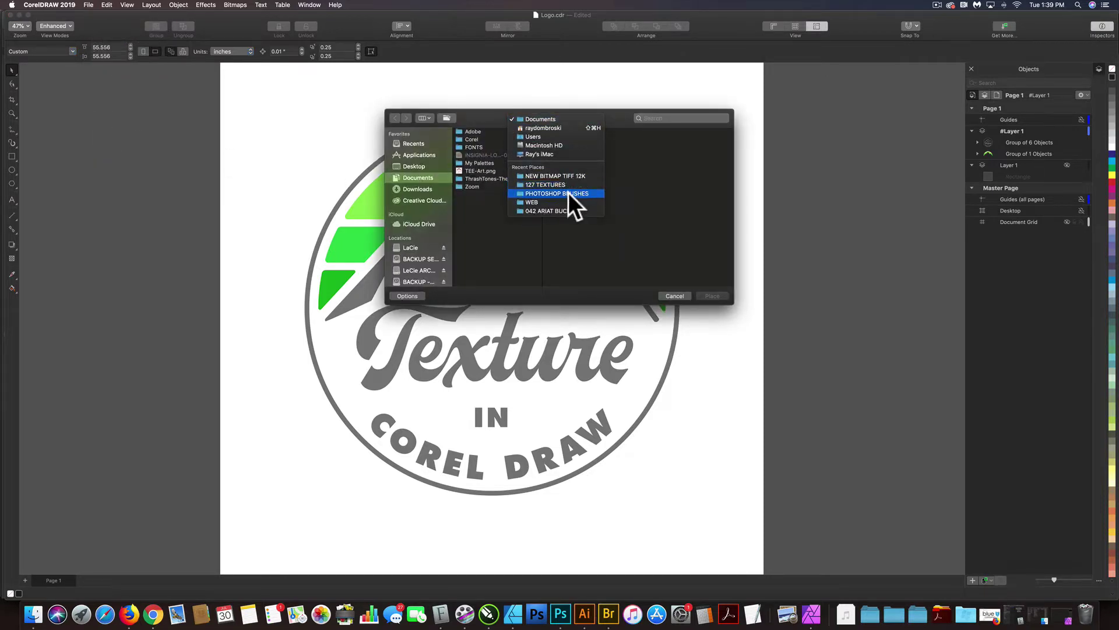
{"action": "left_click", "coordinate": [560, 176]}
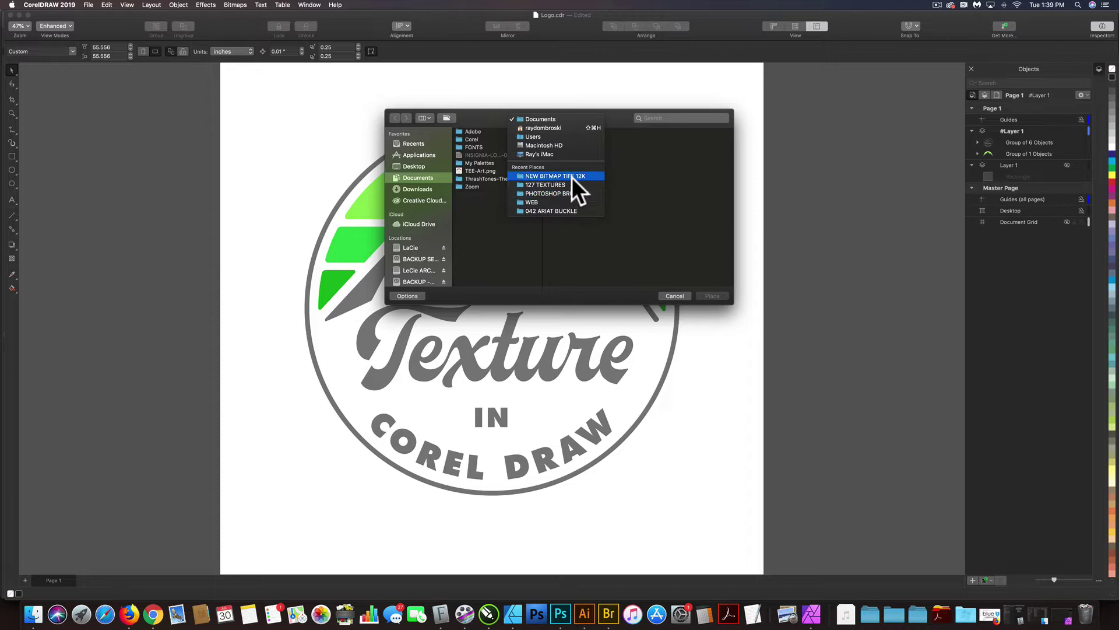
{"action": "left_click", "coordinate": [661, 131]}
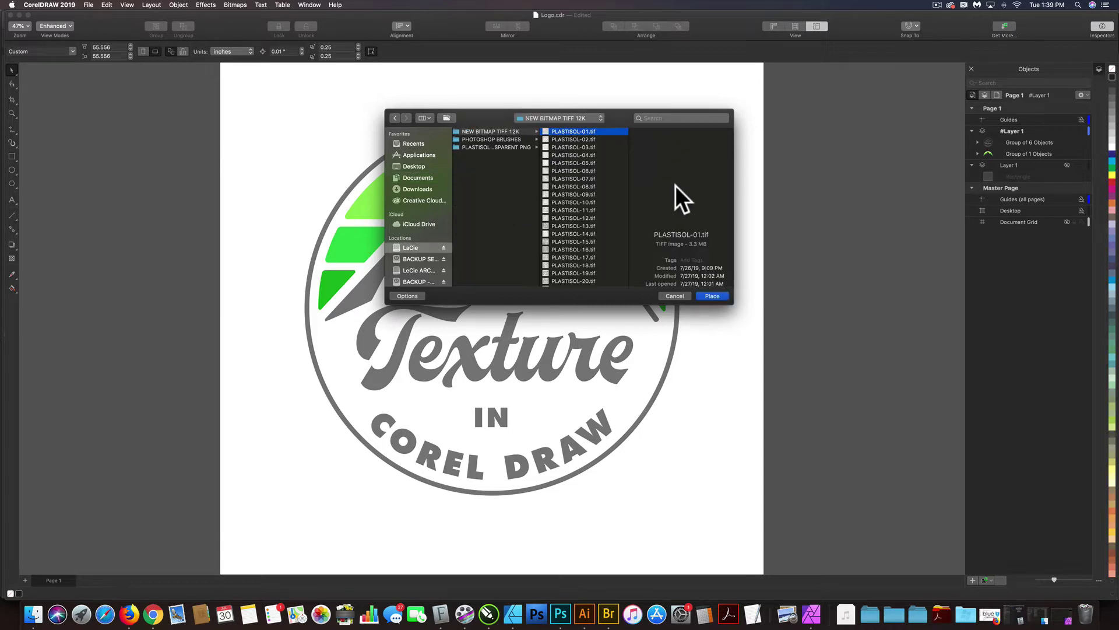
{"action": "left_click", "coordinate": [721, 297]}
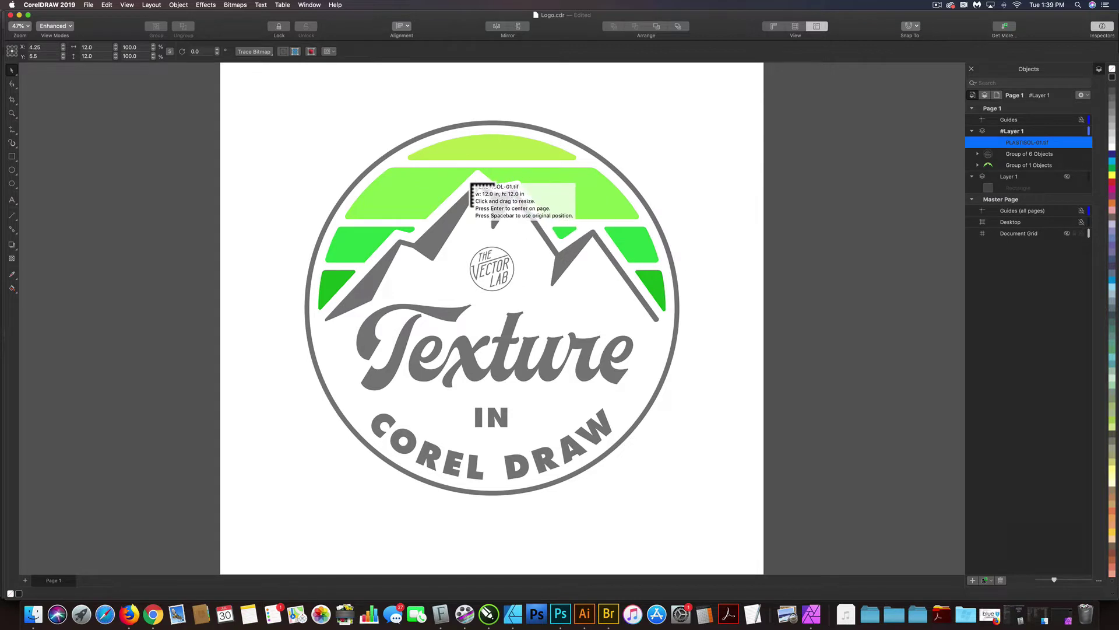
Step: Drop the PLASTISOL-01 texture at the page's upper-left and enlarge it over the whole badge
{"action": "left_click", "coordinate": [278, 100]}
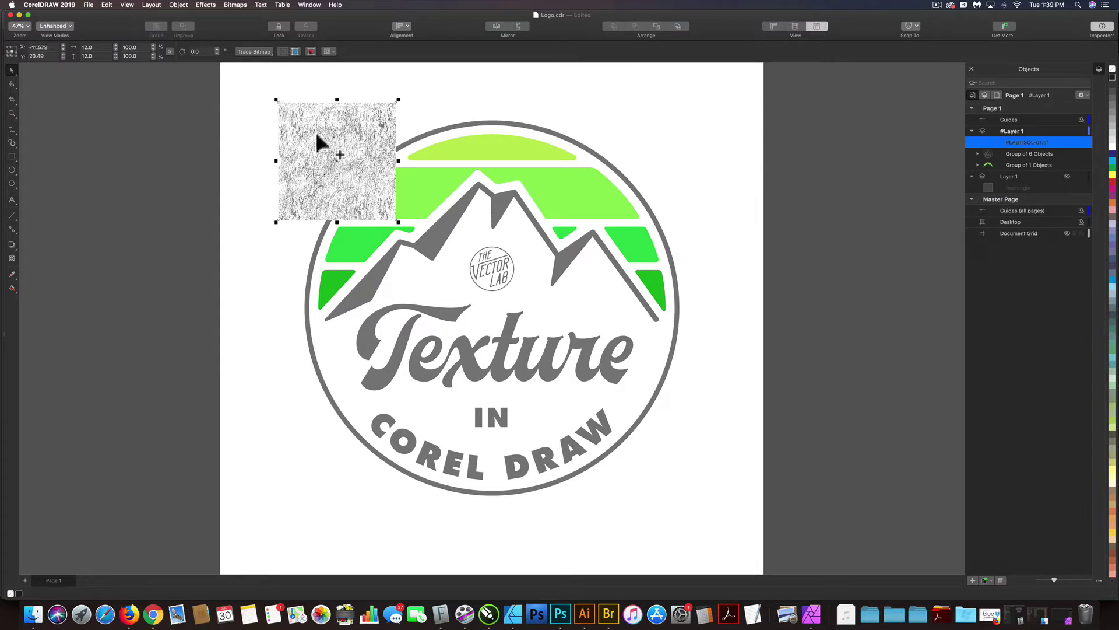
{"action": "mouse_move", "coordinate": [399, 222]}
{"action": "left_mouse_down"}
{"action": "mouse_move", "coordinate": [752, 539]}
{"action": "mouse_move", "coordinate": [734, 528]}
{"action": "left_mouse_up"}
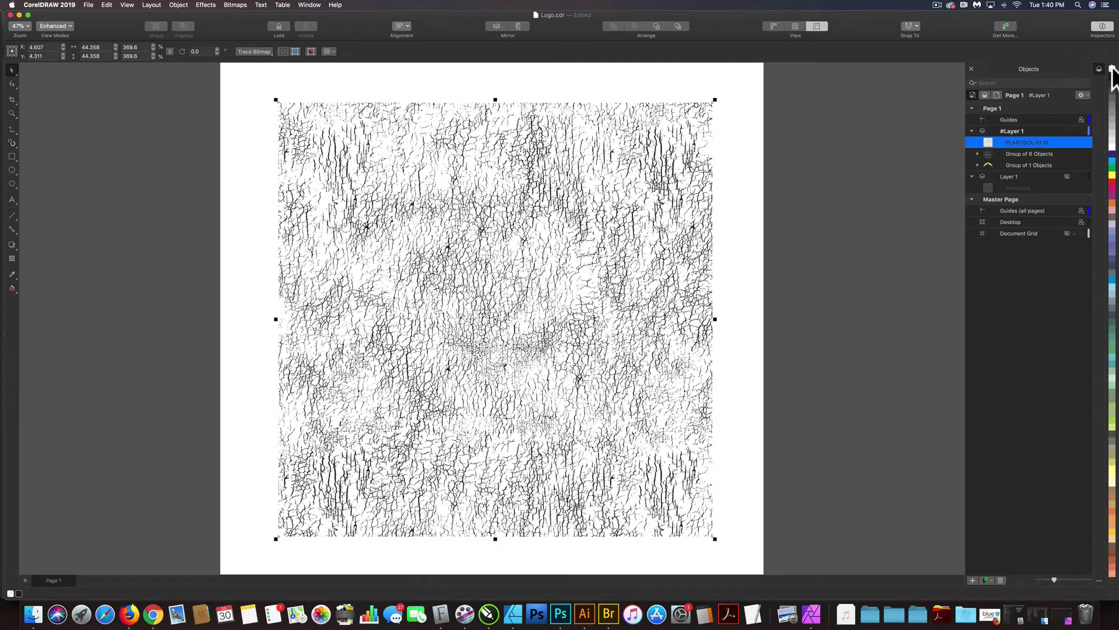
Step: Make the texture's background transparent and color its cracks white
{"action": "left_click", "coordinate": [744, 282]}
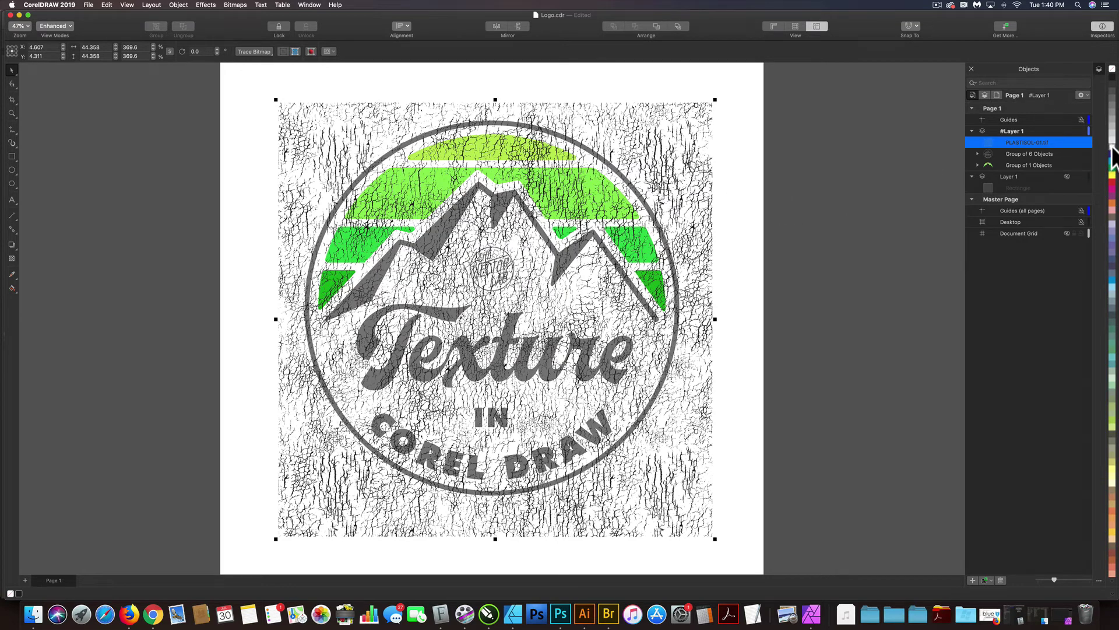
{"action": "left_click", "coordinate": [1112, 156]}
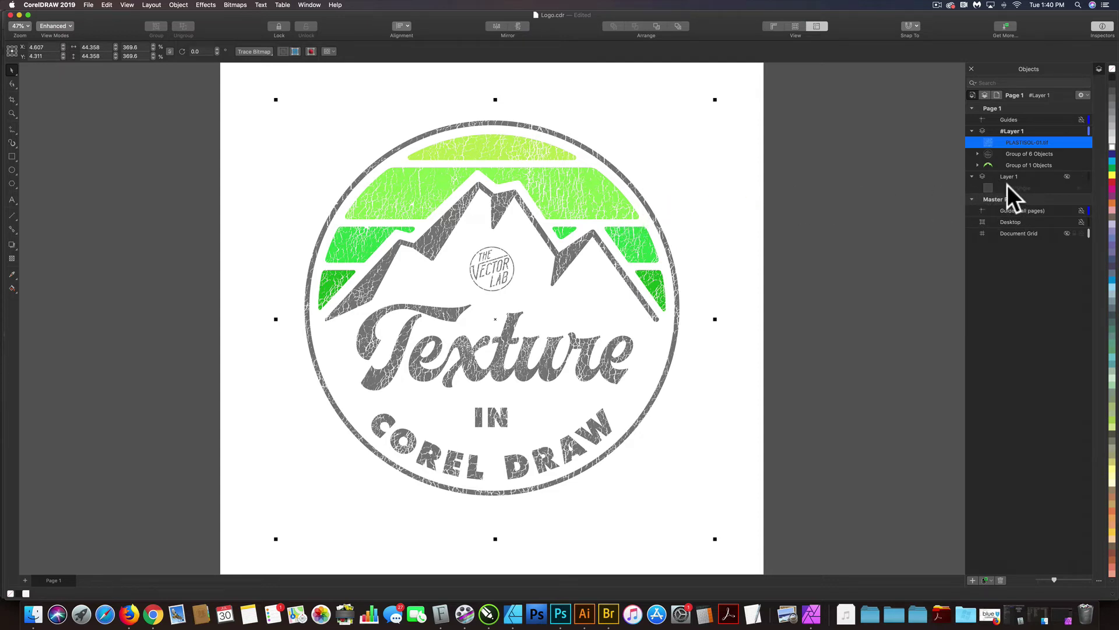
Step: Show the hidden black background rectangle and recolor the texture cracks black
{"action": "left_click", "coordinate": [1067, 175]}
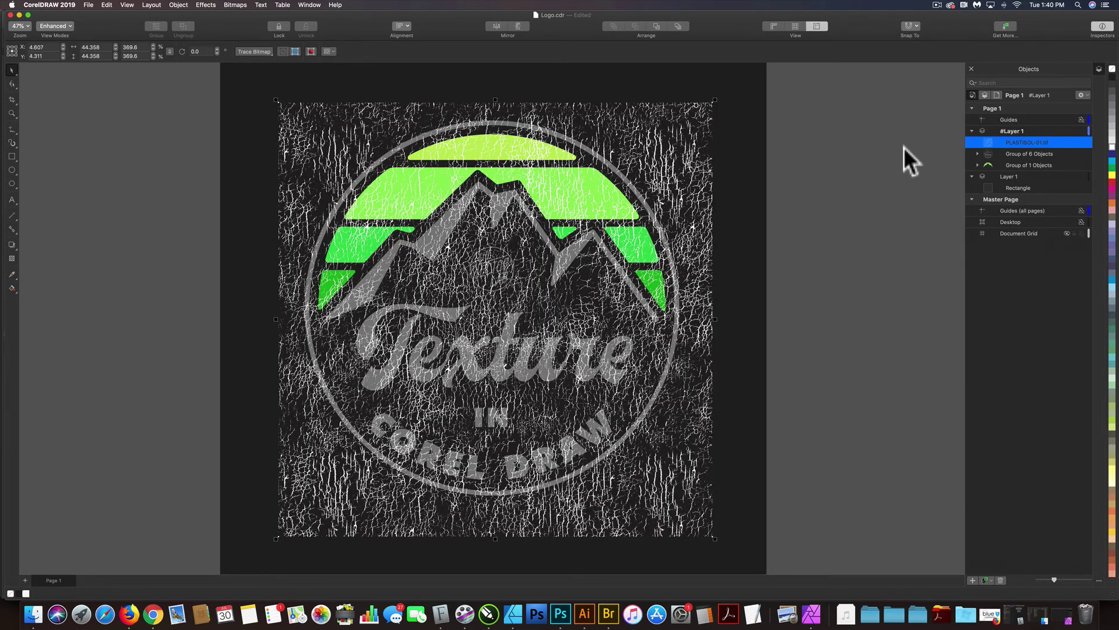
{"action": "left_click", "coordinate": [1112, 78]}
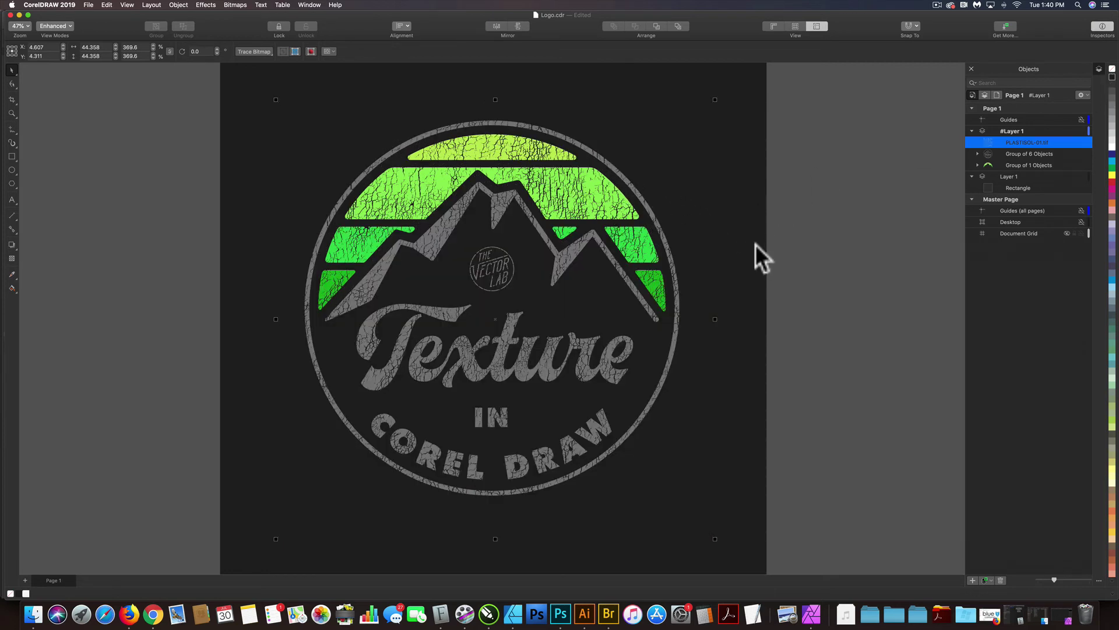